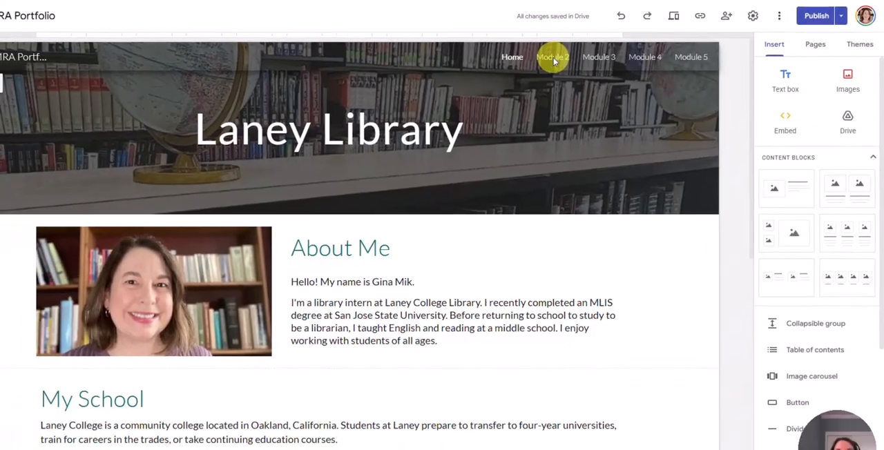
Step: On the Module 2 page, replace the lesson title placeholder with "Question Everything: How to Evaluate Your Research Sources Using SIFT"
{"action": "left_click", "coordinate": [503, 67]}
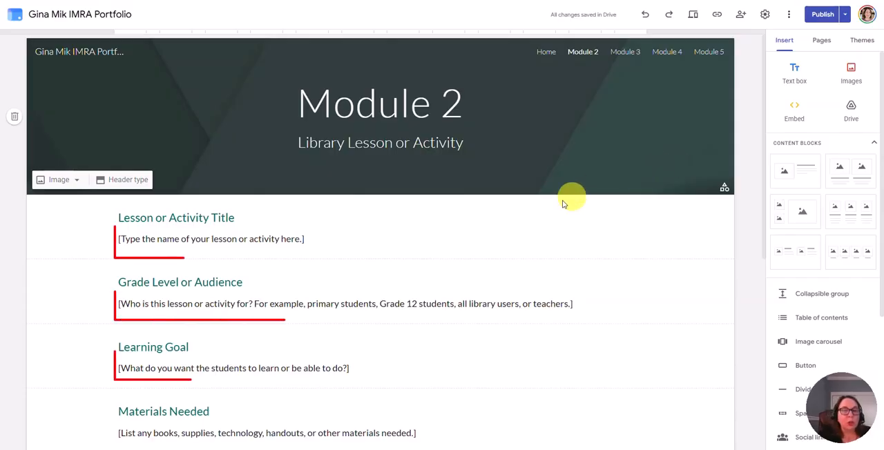
{"action": "left_click", "coordinate": [305, 239]}
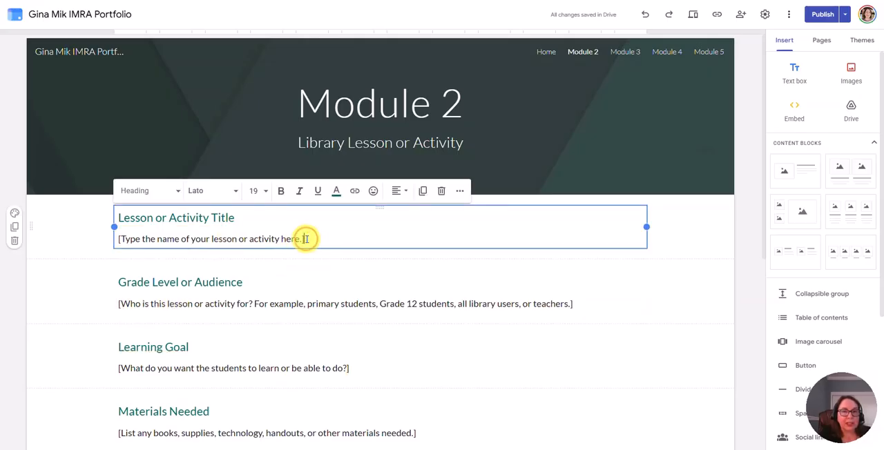
{"action": "left_click_drag", "start_coordinate": [305, 239], "coordinate": [119, 243]}
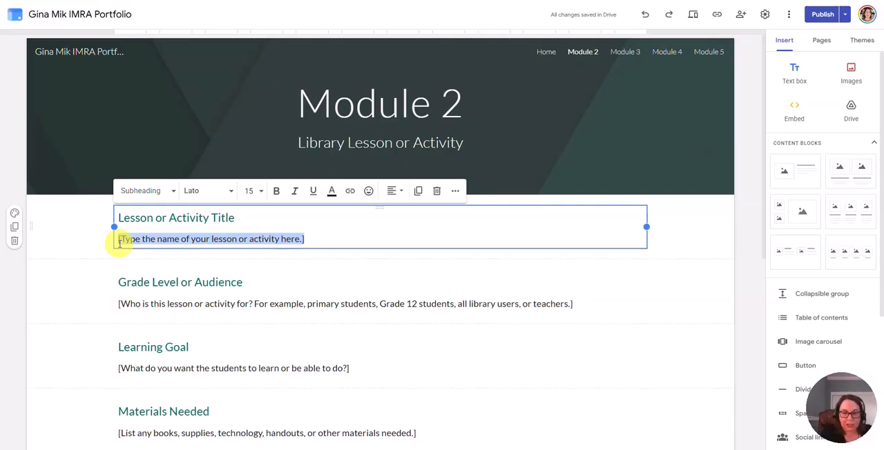
{"action": "type", "text": "Question Everything: How to Evaluate Your Research Sources Using SIFT"}
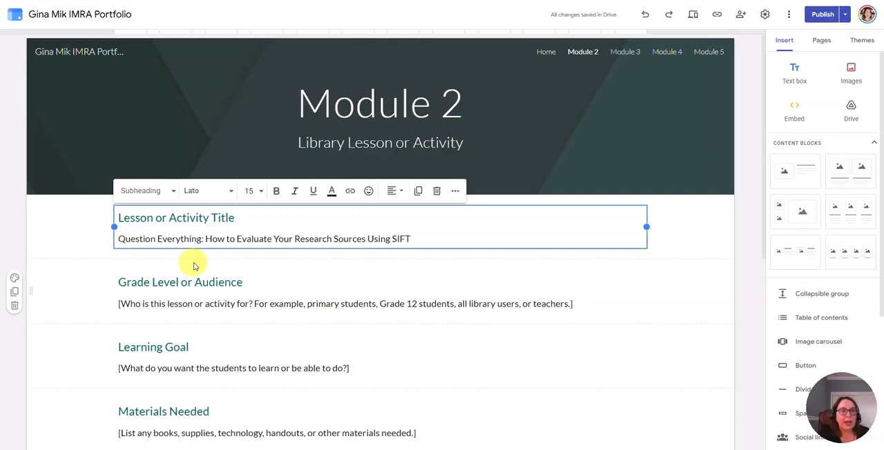
Step: Upload the image "SIFT Presentation (1)" into the empty placeholder beside the Lesson or Activity Photo heading
{"action": "scroll", "coordinate": [207, 265], "scroll_direction": "down", "scroll_amount": 1}
{"action": "scroll", "coordinate": [214, 266], "scroll_direction": "down", "scroll_amount": 1}
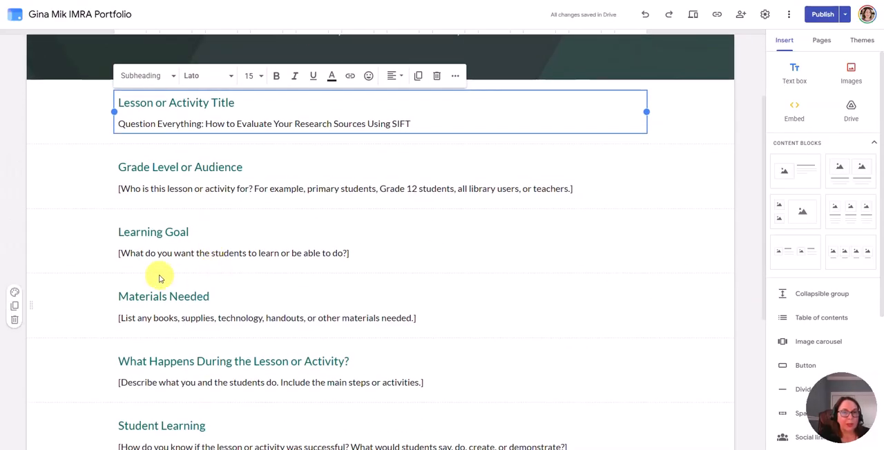
{"action": "scroll", "coordinate": [319, 284], "scroll_direction": "down", "scroll_amount": 1}
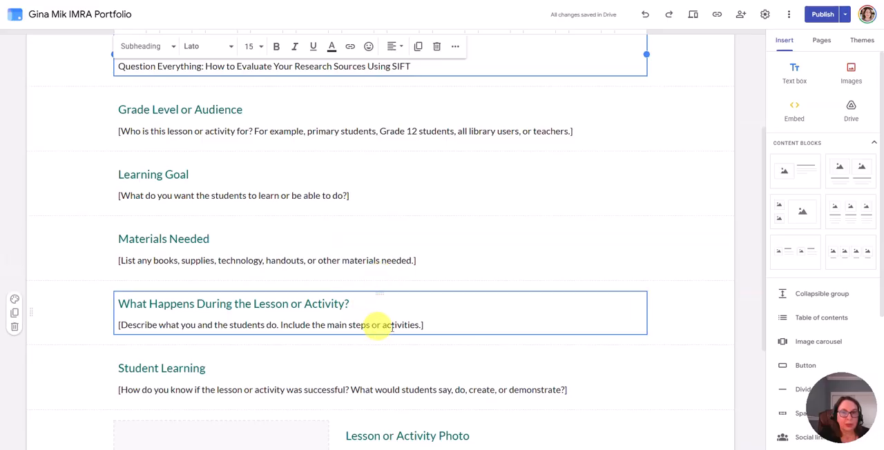
{"action": "scroll", "coordinate": [422, 329], "scroll_direction": "down", "scroll_amount": 1}
{"action": "scroll", "coordinate": [423, 330], "scroll_direction": "down", "scroll_amount": 2}
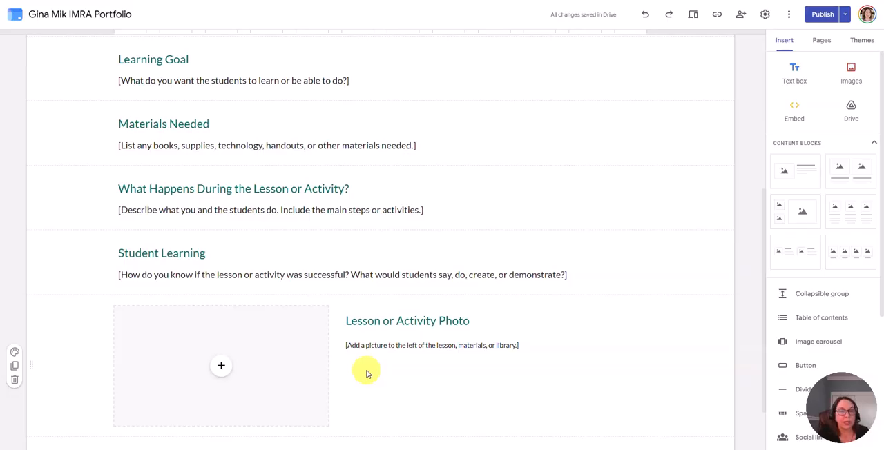
{"action": "left_click", "coordinate": [222, 368]}
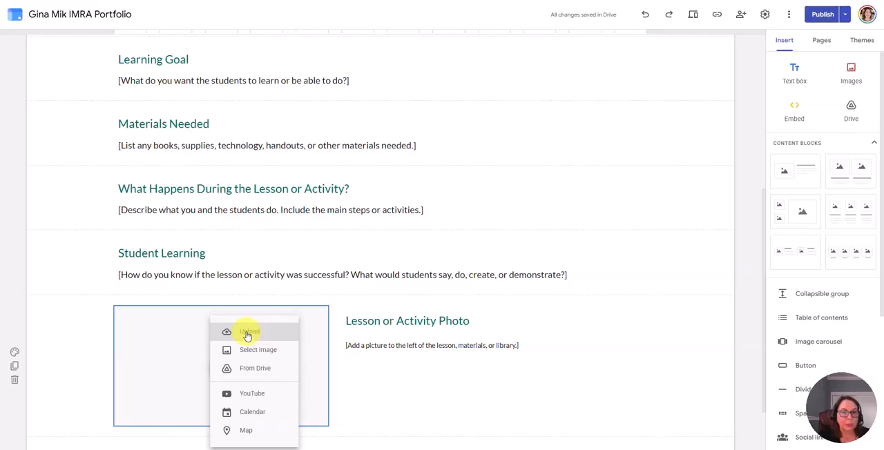
{"action": "left_click", "coordinate": [247, 334]}
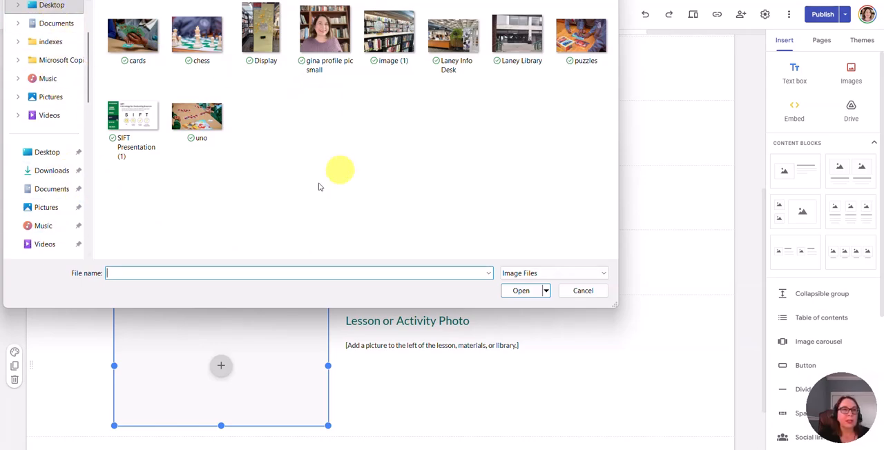
{"action": "left_click", "coordinate": [133, 116]}
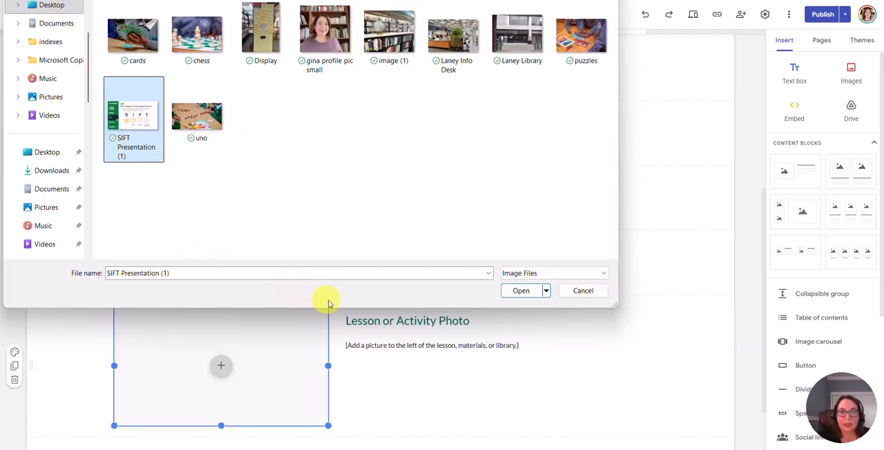
{"action": "left_click", "coordinate": [523, 291]}
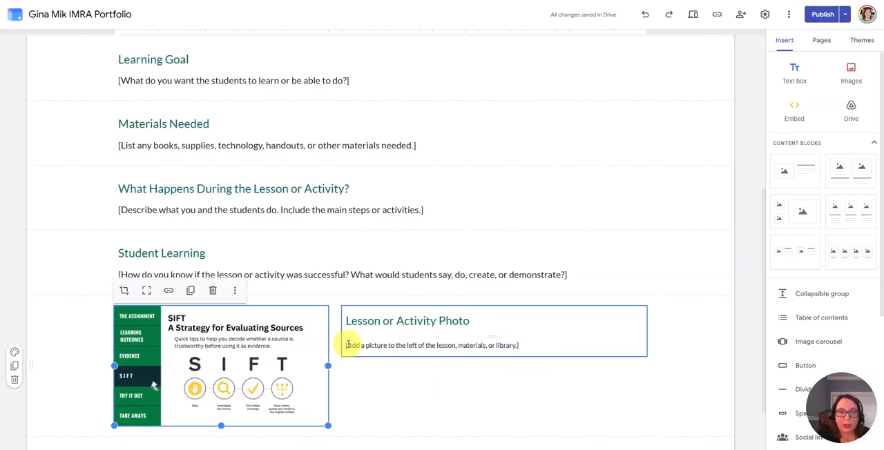
Step: Delete the bracketed instruction text under the Lesson or Activity Photo heading
{"action": "left_click", "coordinate": [523, 346]}
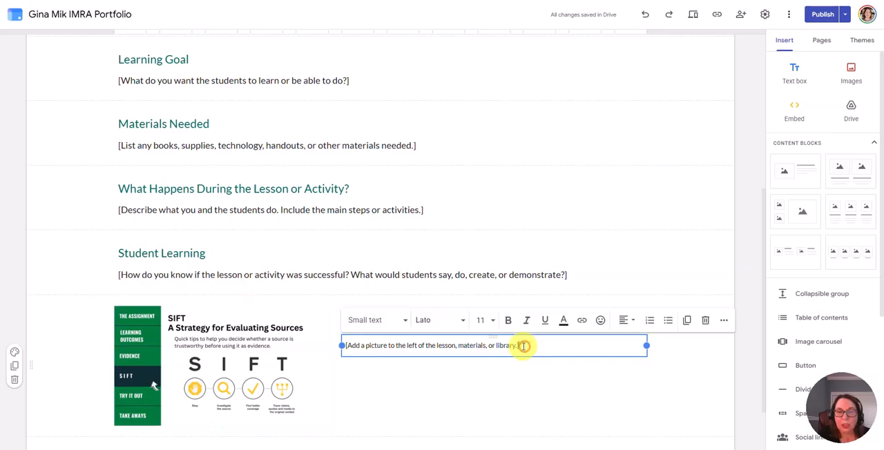
{"action": "left_click_drag", "start_coordinate": [523, 346], "coordinate": [344, 353]}
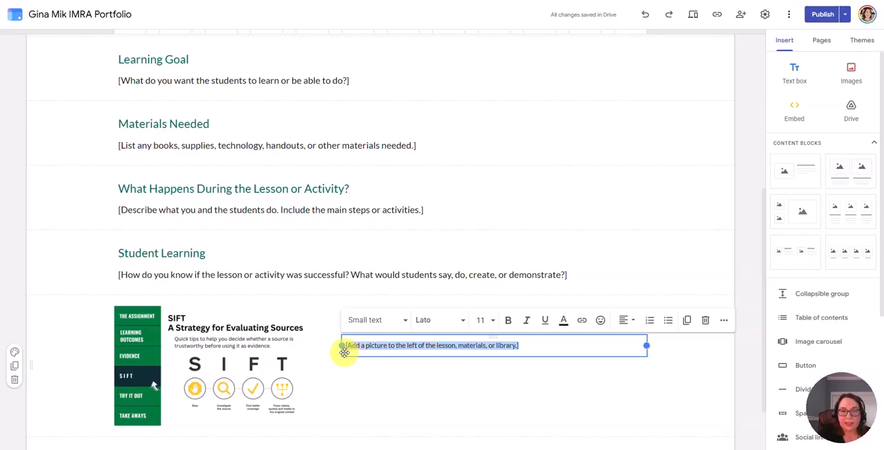
{"action": "key", "text": "BackSpace"}
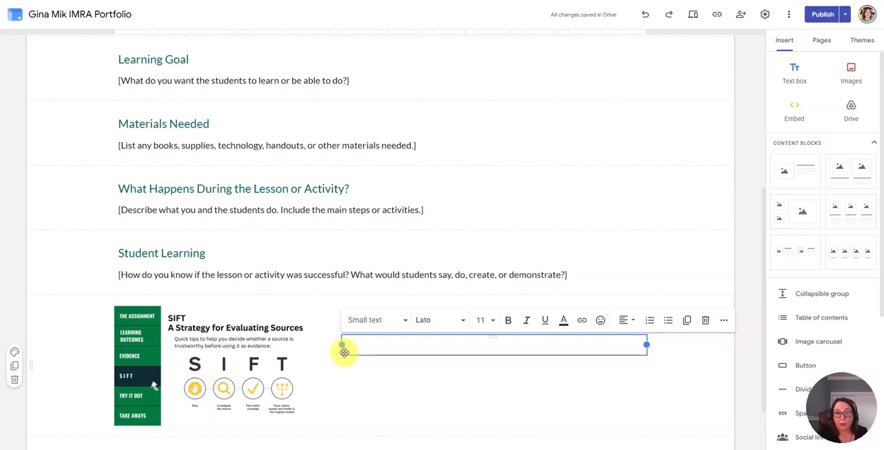
{"action": "left_click", "coordinate": [362, 389]}
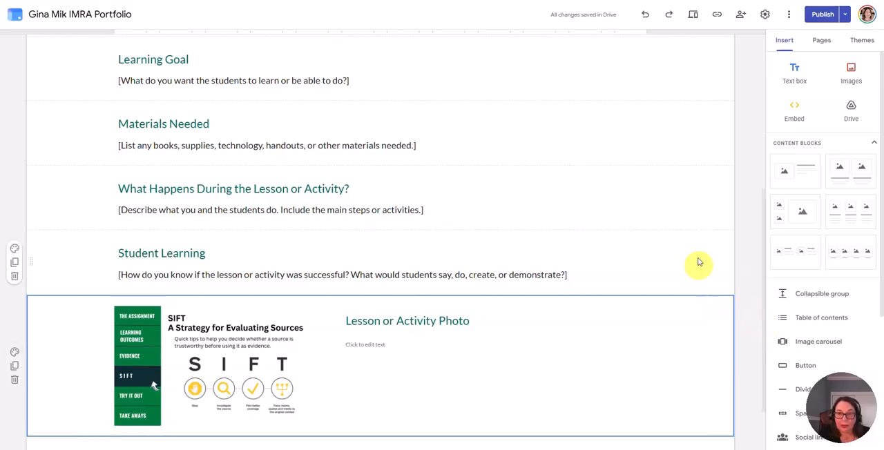
{"action": "left_click", "coordinate": [751, 245]}
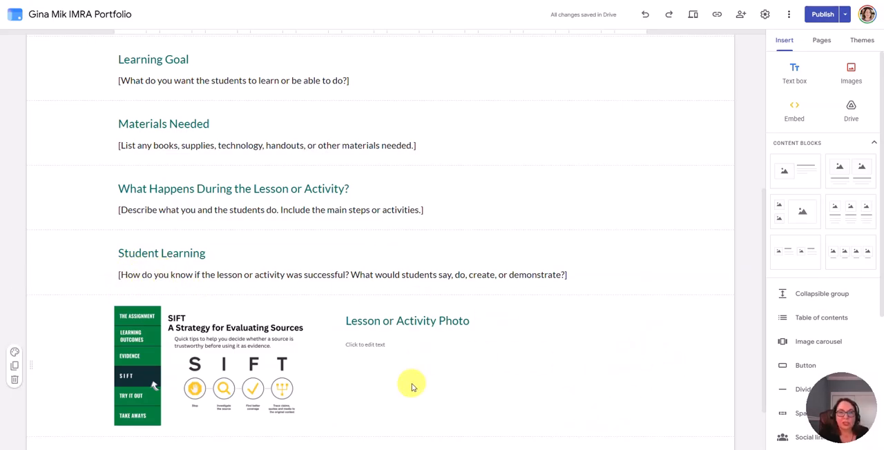
Step: Delete the whole Lesson or Activity Photo section and undo the deletion
{"action": "left_click", "coordinate": [412, 387]}
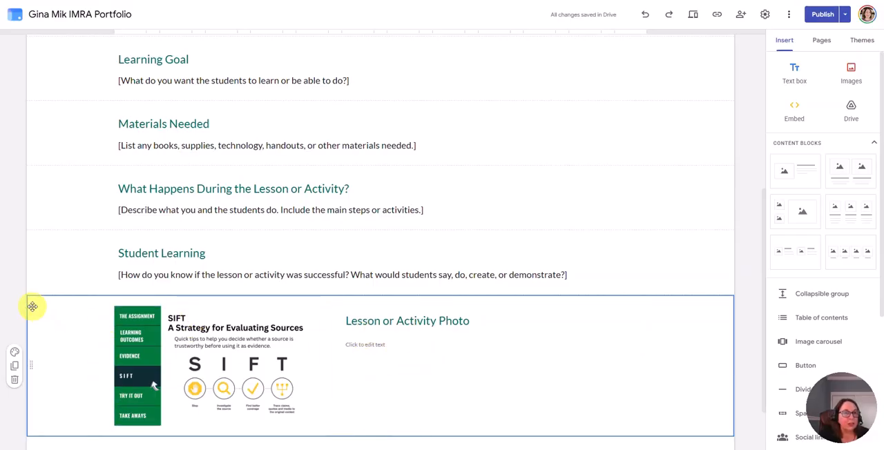
{"action": "left_click", "coordinate": [478, 382]}
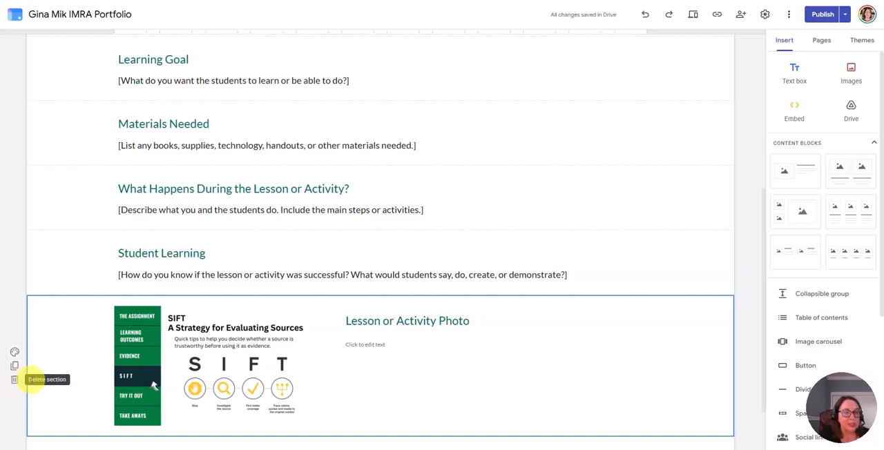
{"action": "left_click", "coordinate": [15, 384]}
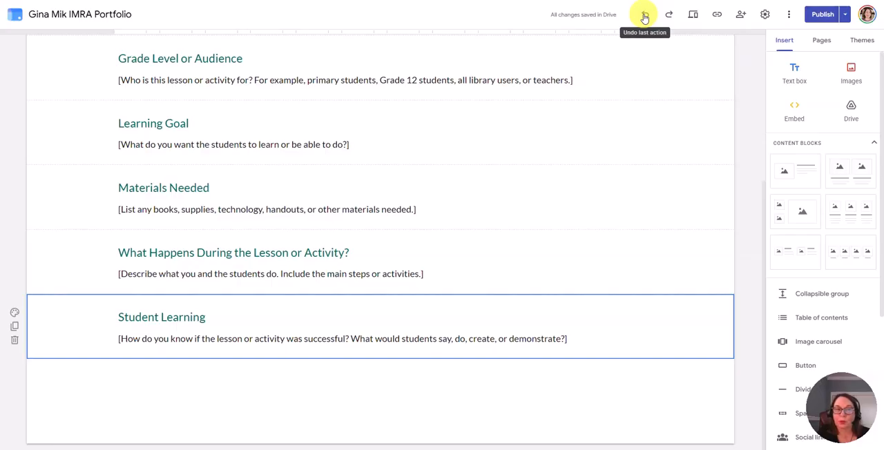
{"action": "left_click", "coordinate": [644, 15]}
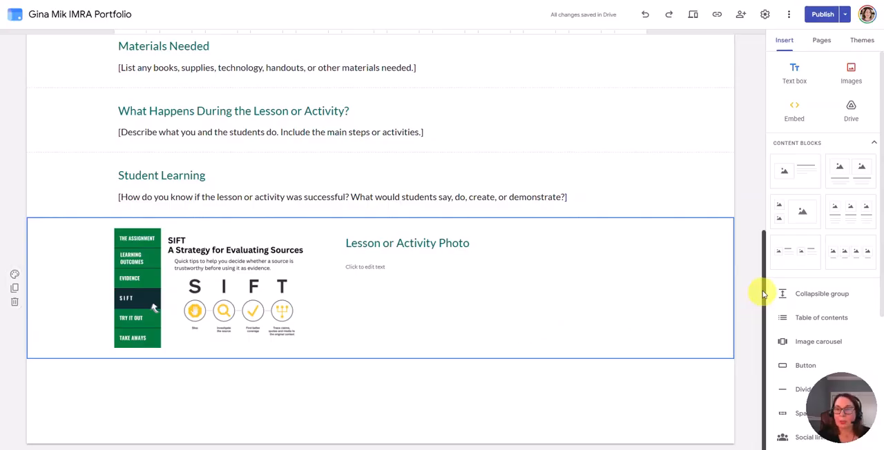
Step: Replace the Module 2 header background by uploading the library picture "image (1)"
{"action": "left_click_drag", "start_coordinate": [760, 292], "coordinate": [773, 68]}
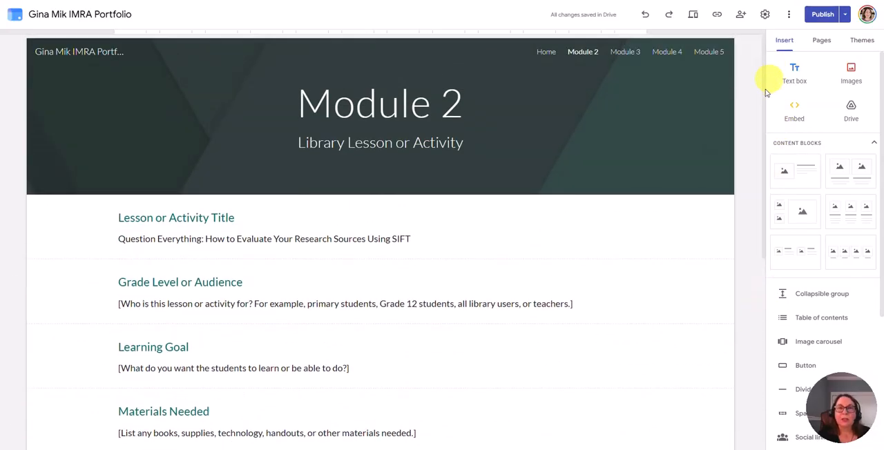
{"action": "mouse_move", "coordinate": [721, 146]}
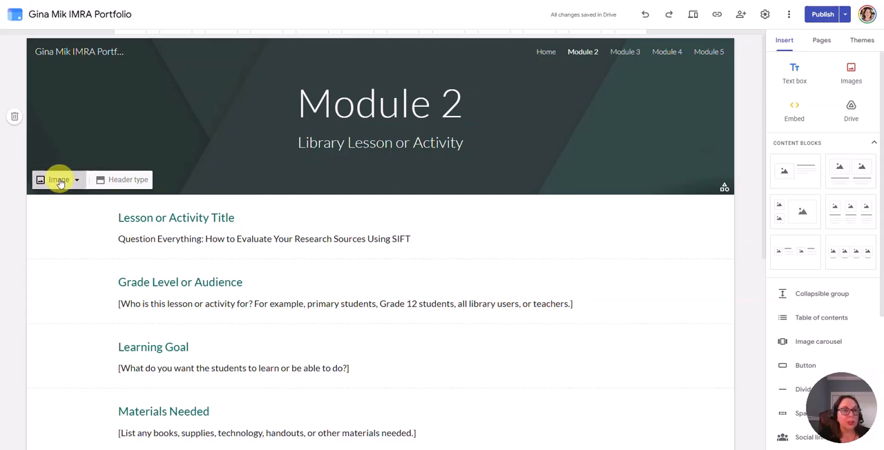
{"action": "left_click", "coordinate": [60, 182]}
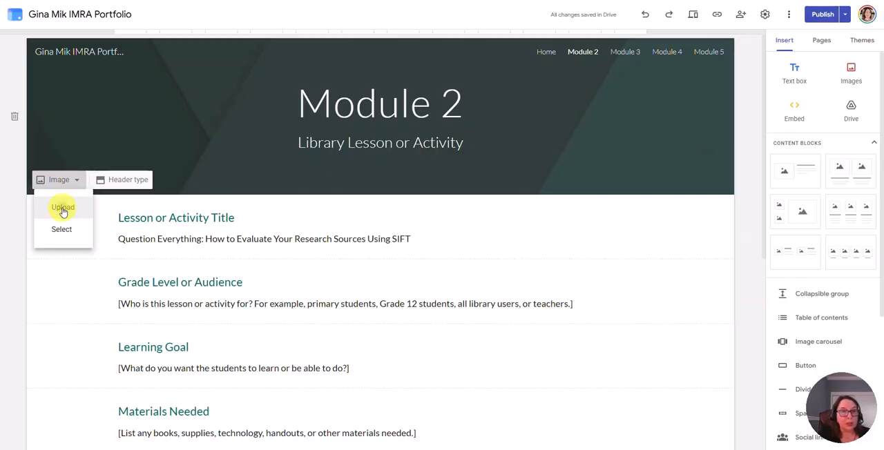
{"action": "left_click", "coordinate": [63, 209]}
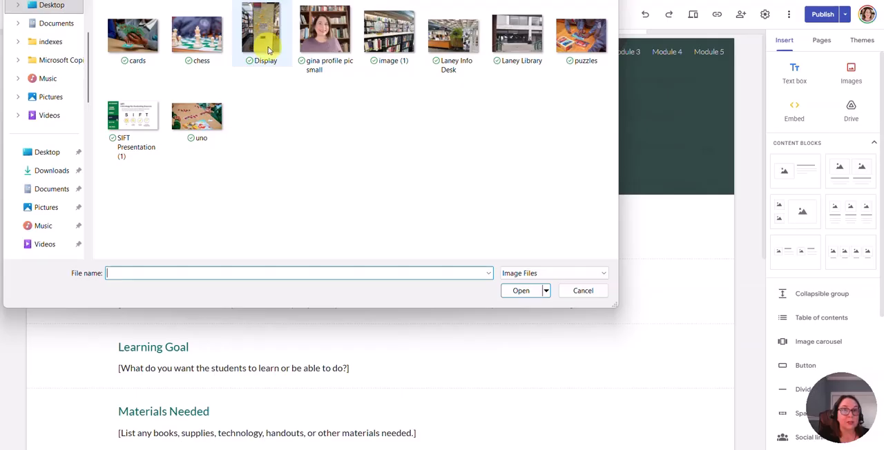
{"action": "left_click", "coordinate": [396, 44]}
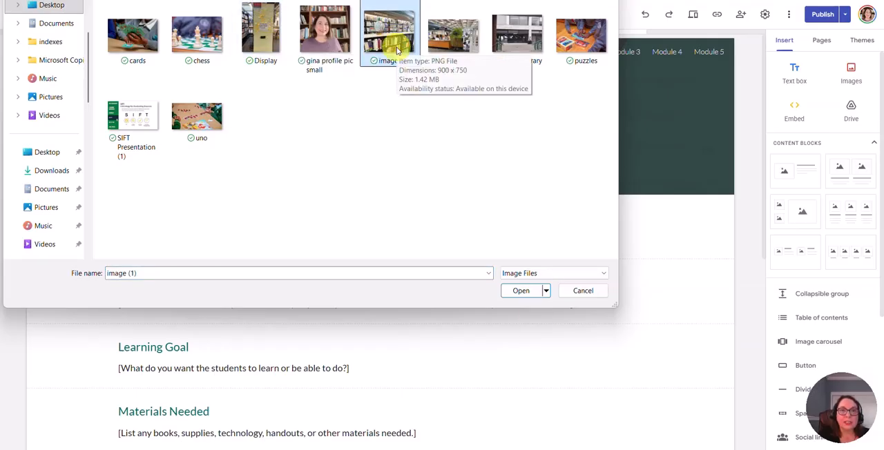
{"action": "left_click", "coordinate": [520, 291]}
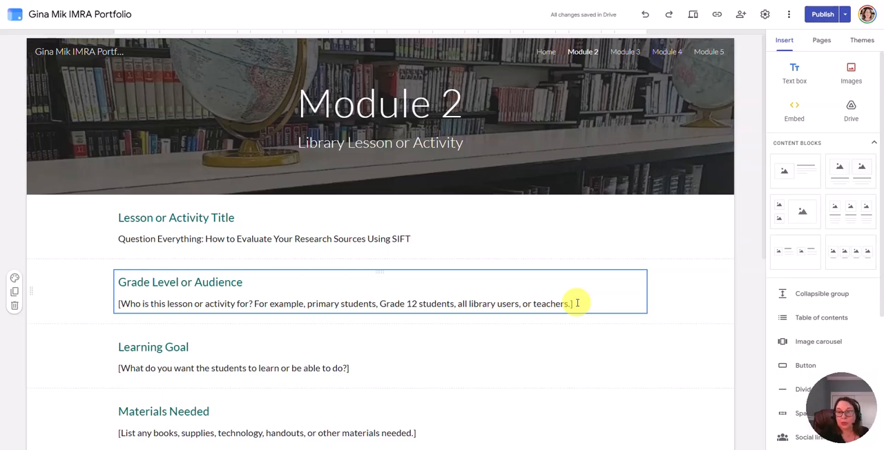
Step: Review the Module 2 draft against the currently published version and return to the editor without publishing
{"action": "left_click", "coordinate": [662, 312]}
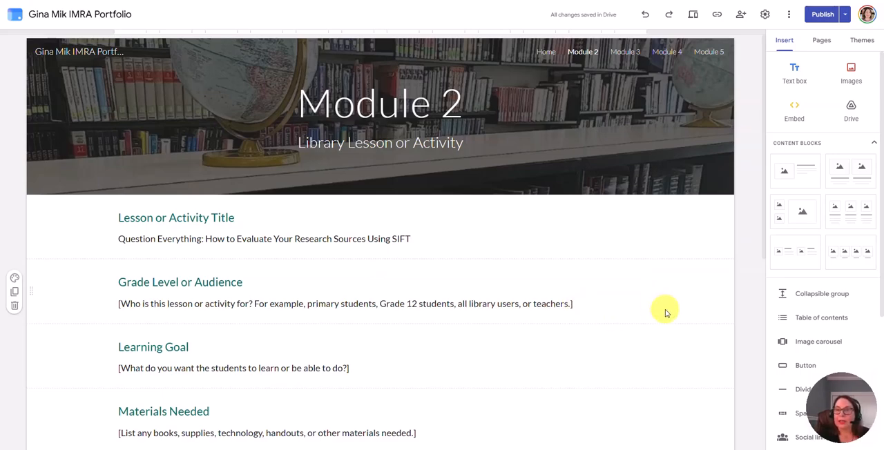
{"action": "left_click", "coordinate": [821, 18]}
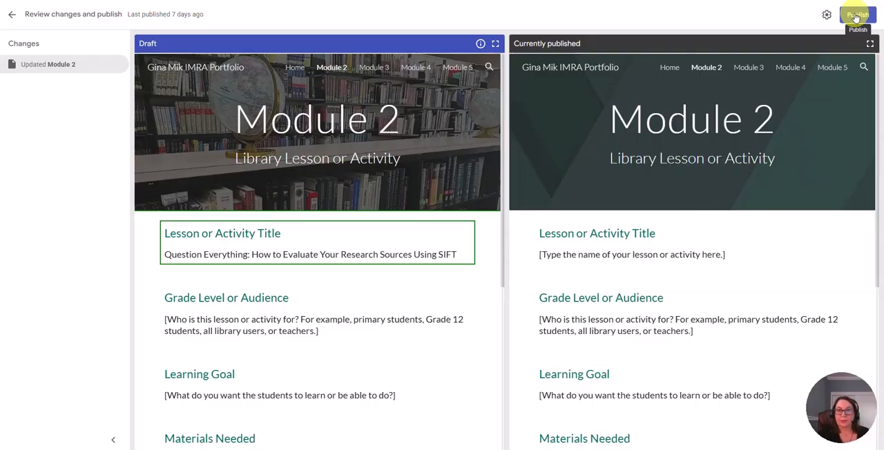
{"action": "left_click", "coordinate": [13, 14]}
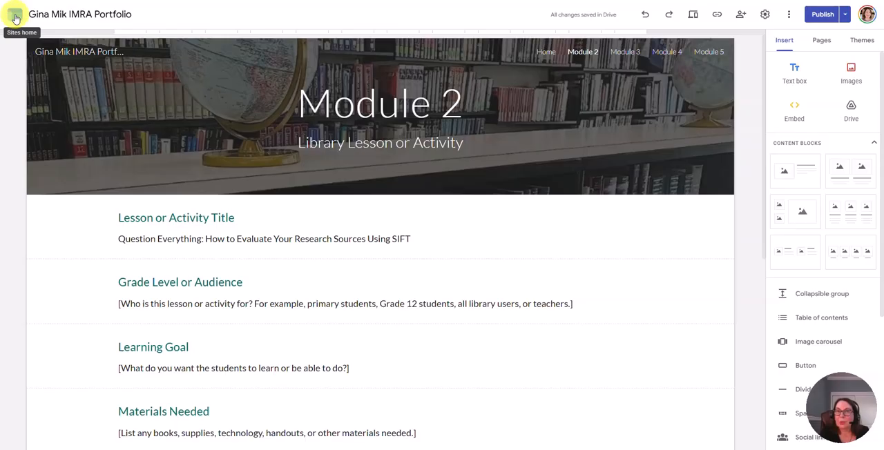